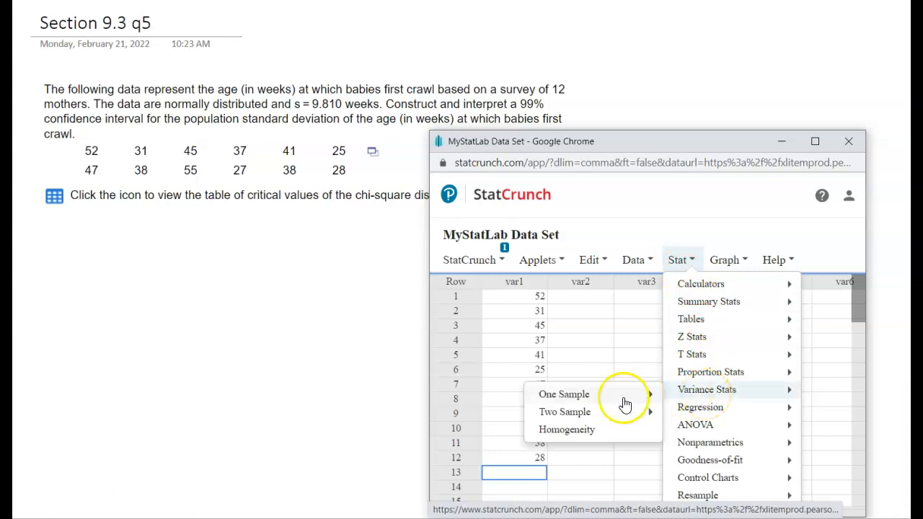
Start a one-sample variance analysis with data and select the var1 column
{"action": "mouse_move", "coordinate": [614, 406]}
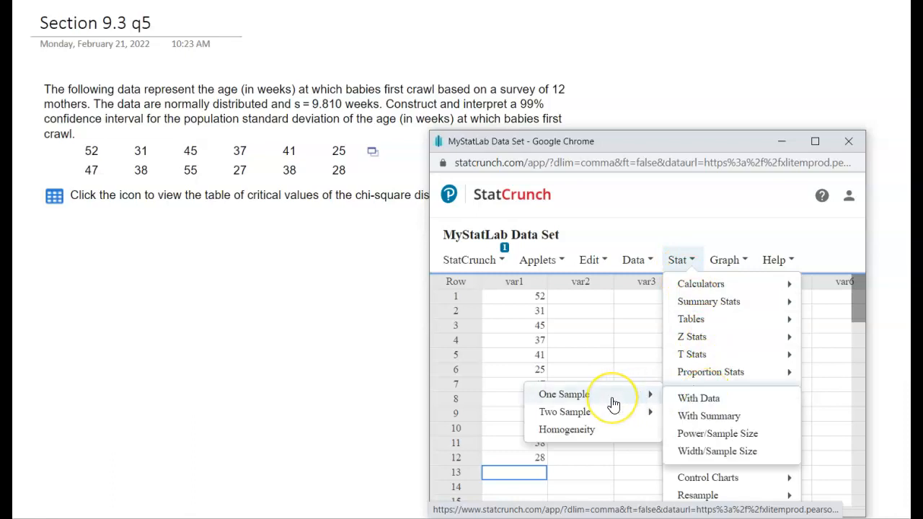
{"action": "left_click", "coordinate": [697, 401]}
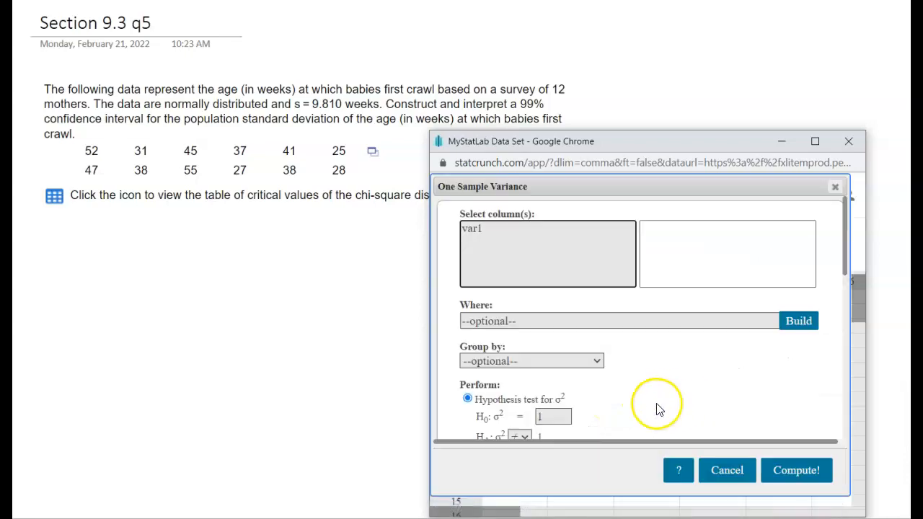
{"action": "left_click", "coordinate": [486, 229]}
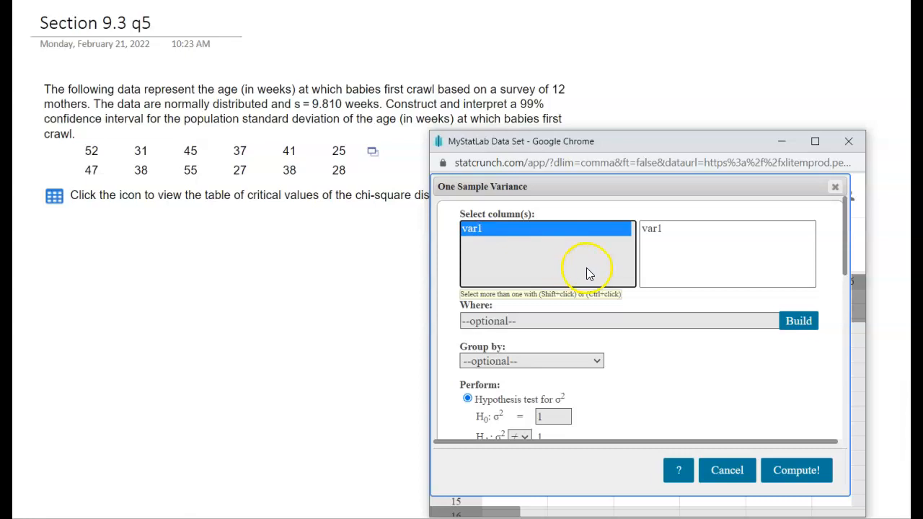
Switch the analysis to a confidence interval for σ² and set its level to 0.99
{"action": "scroll", "coordinate": [689, 382], "scroll_direction": "down", "scroll_amount": 1}
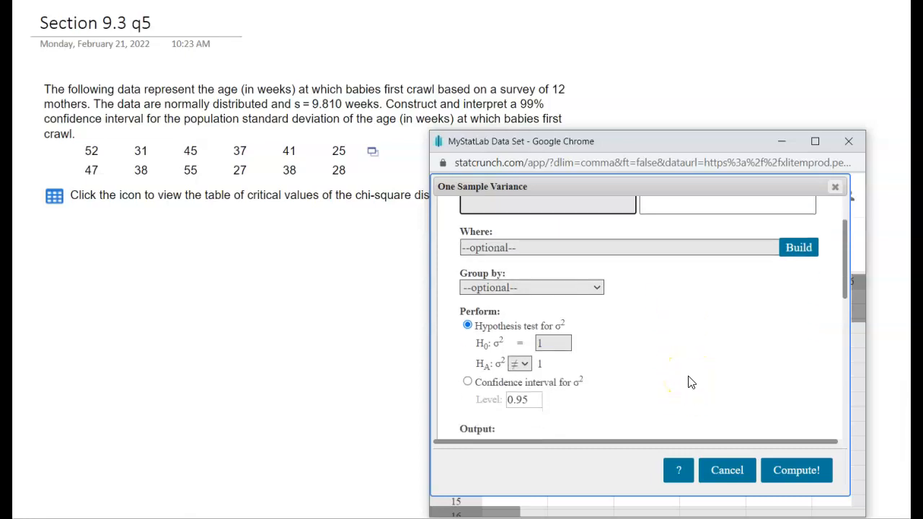
{"action": "scroll", "coordinate": [689, 382], "scroll_direction": "down", "scroll_amount": 1}
{"action": "left_click", "coordinate": [467, 309]}
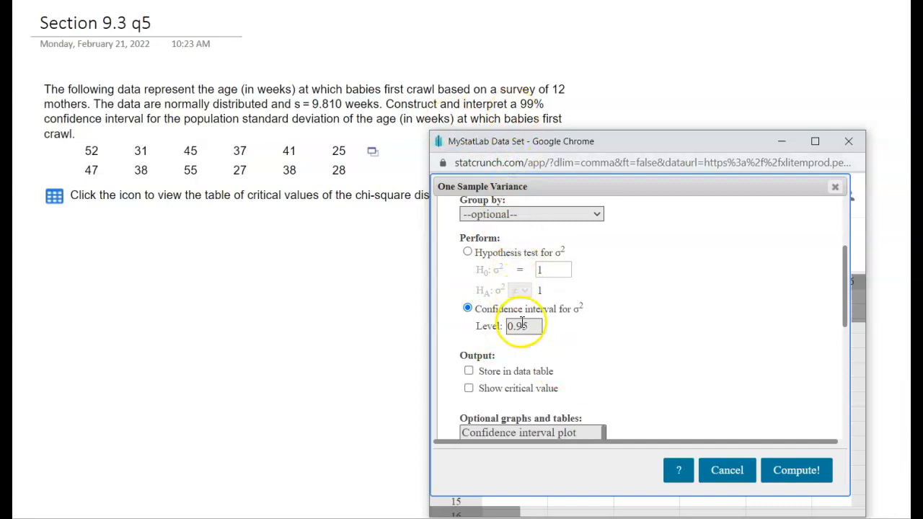
{"action": "left_click_drag", "start_coordinate": [522, 324], "coordinate": [537, 326]}
{"action": "type", "text": "9"}
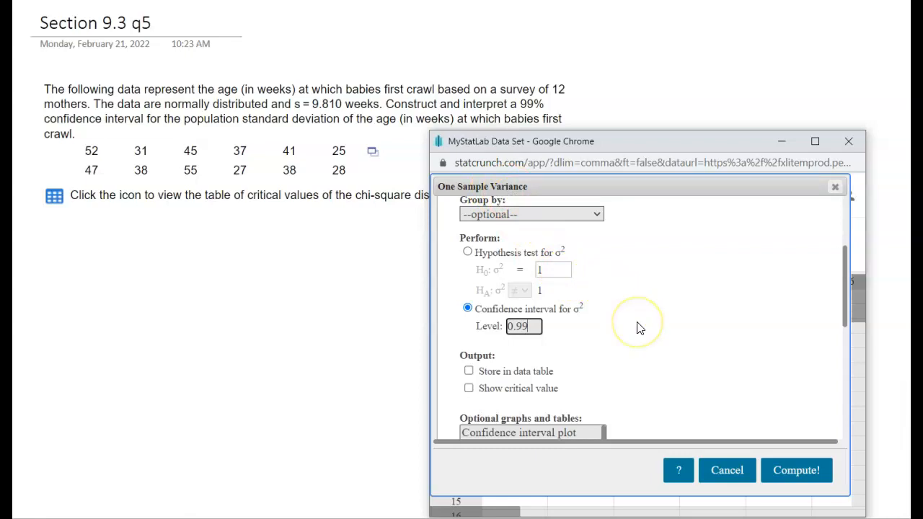
Include the critical value in the output and compute the variance confidence interval
{"action": "scroll", "coordinate": [639, 328], "scroll_direction": "down", "scroll_amount": 1}
{"action": "left_click", "coordinate": [469, 316]}
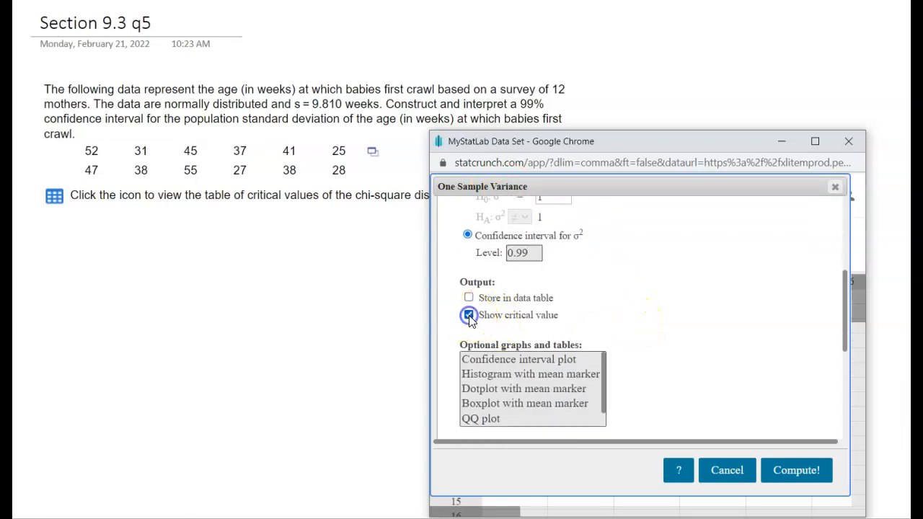
{"action": "scroll", "coordinate": [769, 365], "scroll_direction": "down", "scroll_amount": 1}
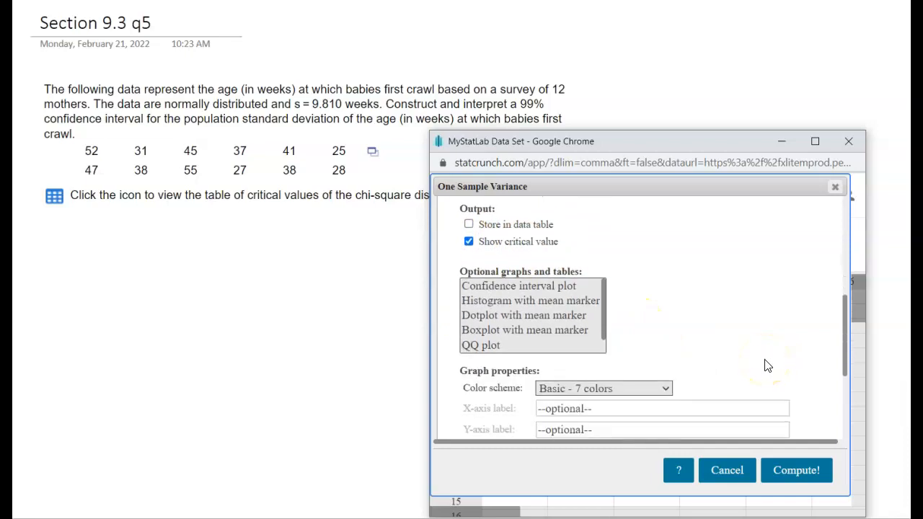
{"action": "left_click", "coordinate": [796, 471]}
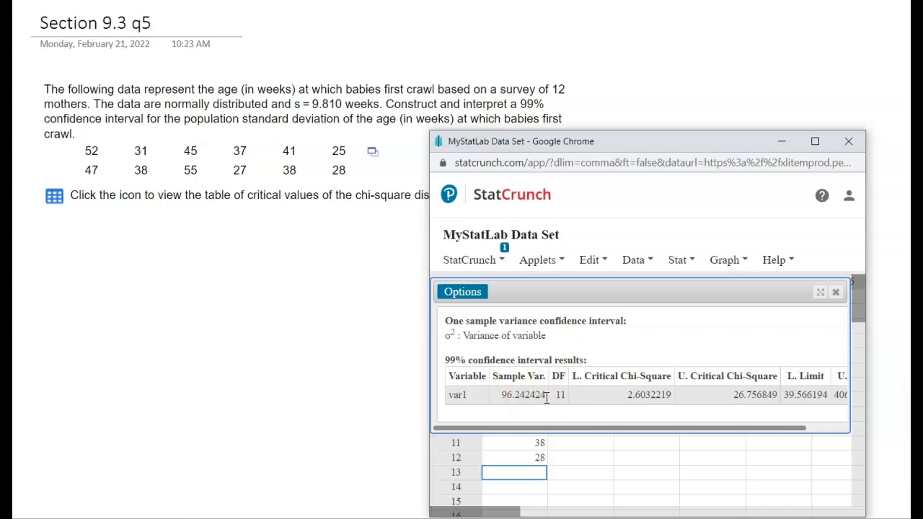
{"action": "left_click", "coordinate": [499, 395]}
Switch to the Section 9.3 q5 notes page and write "Variance = (standard deviation)^2" below the problem
{"action": "left_click", "coordinate": [190, 230]}
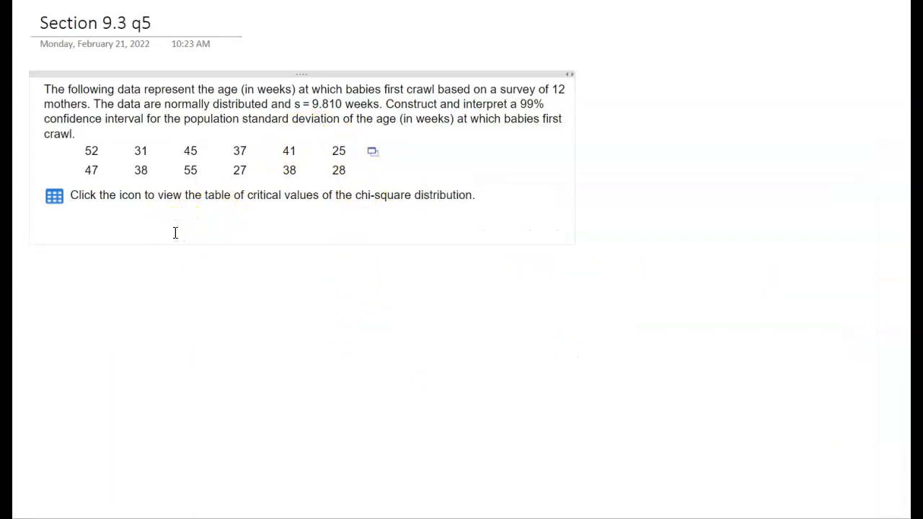
{"action": "key", "text": "Return"}
{"action": "type", "text": "sta"}
{"action": "key", "text": "BackSpace"}
{"action": "key", "text": "BackSpace"}
{"action": "type", "text": "variance "}
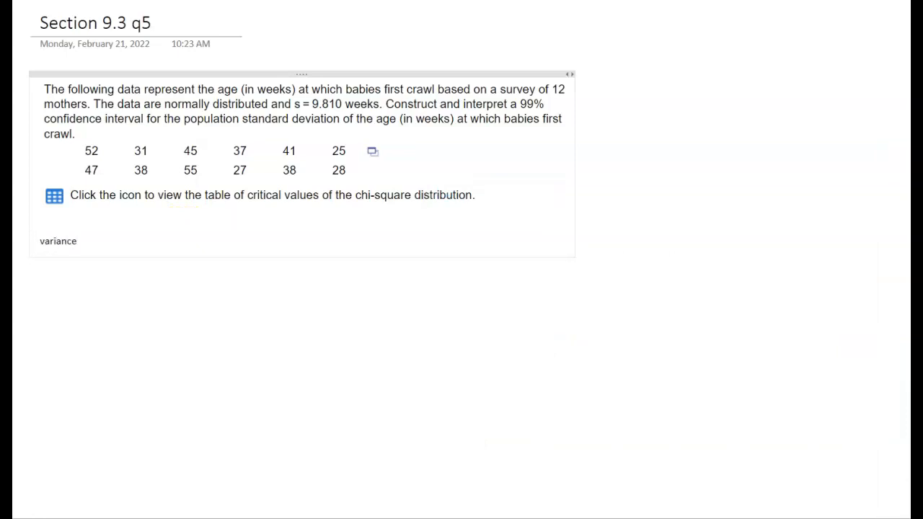
{"action": "type", "text": "= st"}
{"action": "type", "text": "tandard deviati"}
{"action": "type", "text": "on)"}
{"action": "type", "text": "^2"}
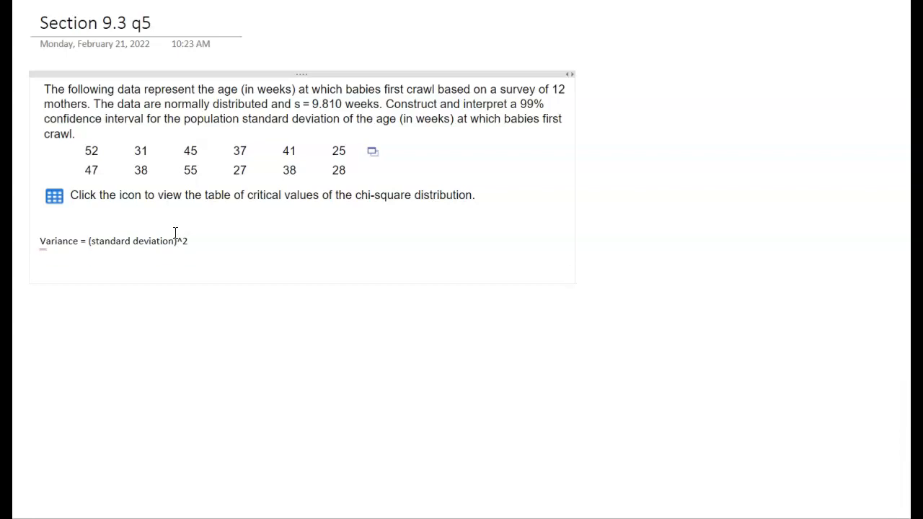
Add the line "s^2 = 96.2361" below the variance formula
{"action": "type", "text": "s^2 ="}
{"action": "type", "text": "96.2361"}
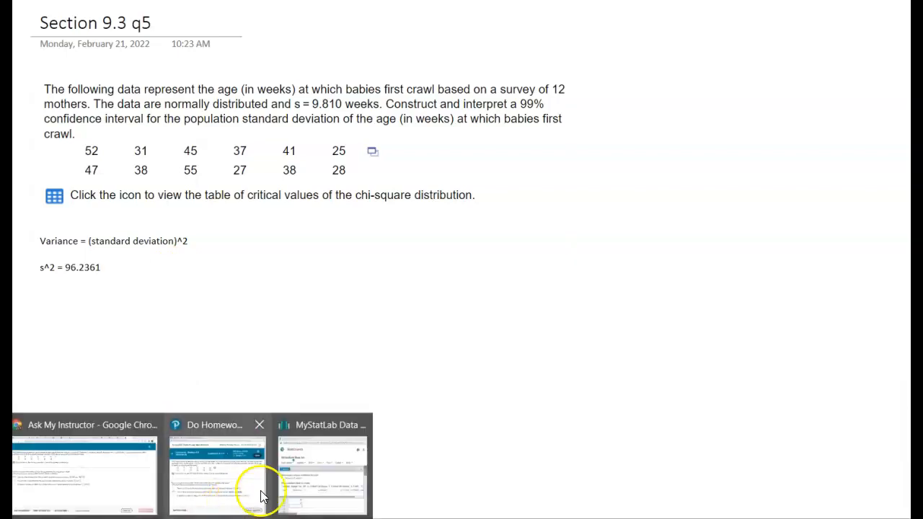
Return to the StatCrunch results and view the critical chi-square values and both interval limits
{"action": "left_click", "coordinate": [296, 480]}
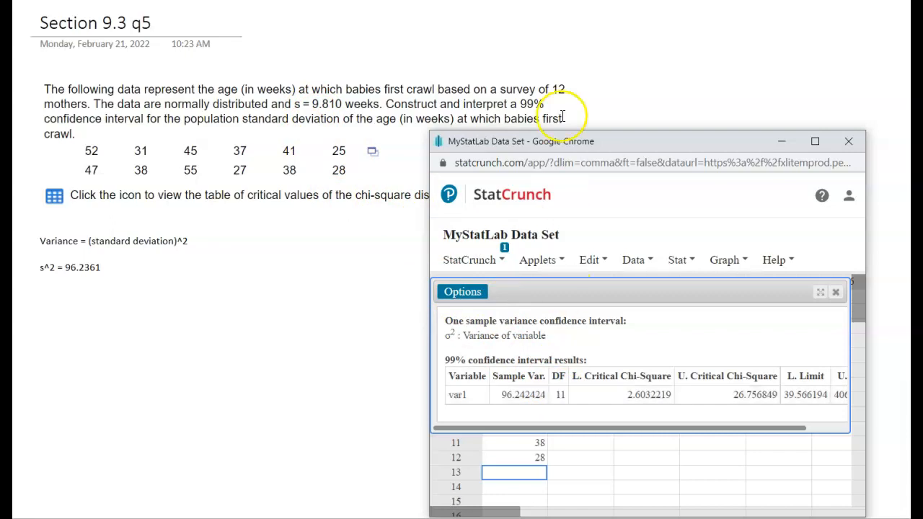
{"action": "left_click", "coordinate": [595, 262]}
{"action": "left_click", "coordinate": [559, 399]}
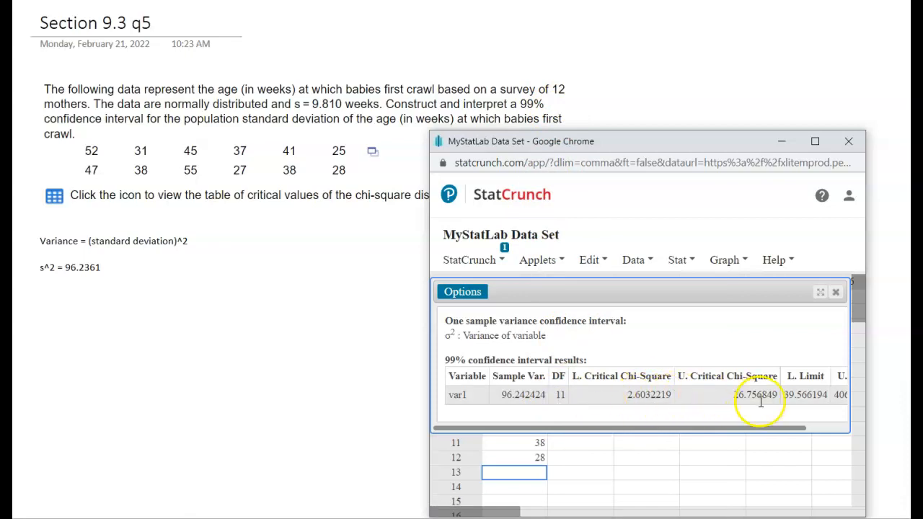
{"action": "left_click_drag", "start_coordinate": [715, 434], "coordinate": [776, 429]}
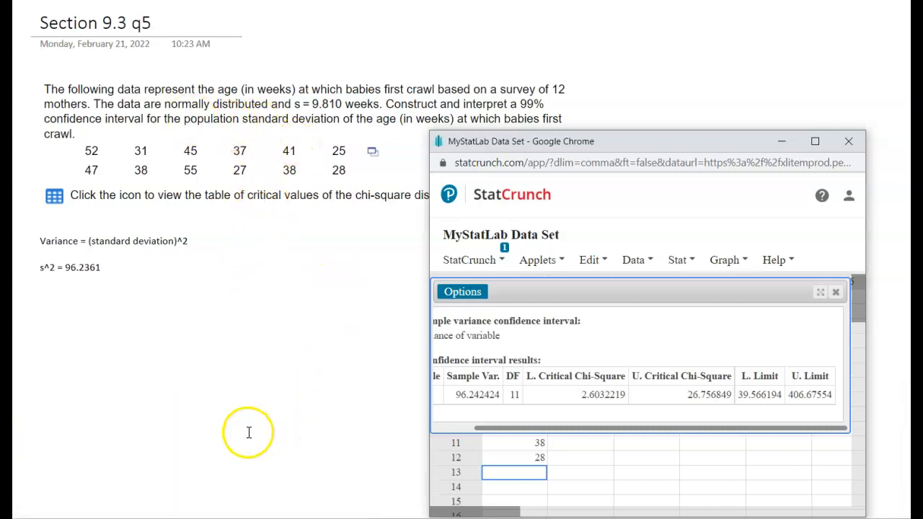
Open Calculator and place its window beside the StatCrunch results
{"action": "left_click", "coordinate": [26, 518]}
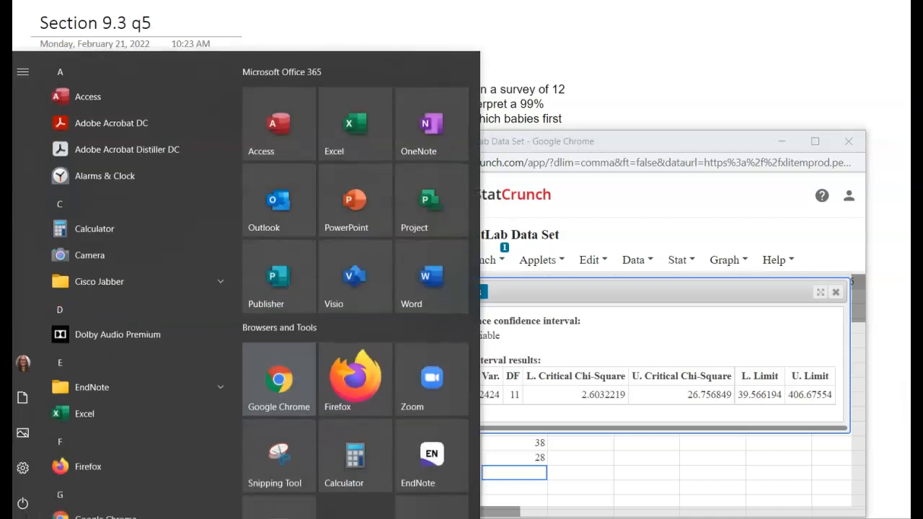
{"action": "left_click", "coordinate": [336, 465]}
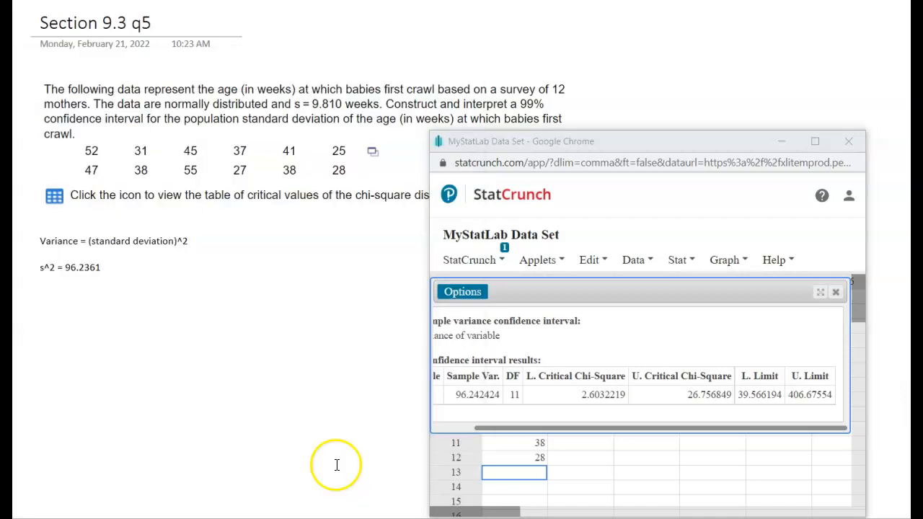
{"action": "left_click_drag", "start_coordinate": [863, 156], "coordinate": [243, 123]}
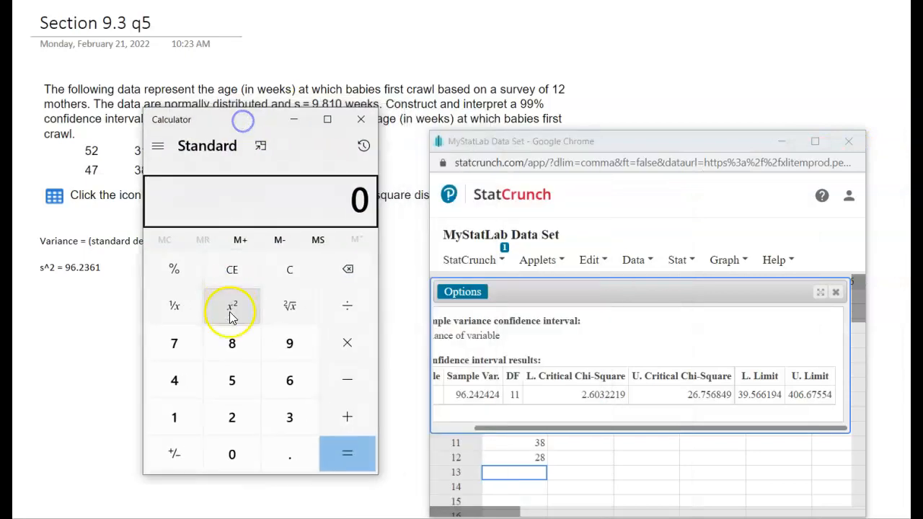
Calculate the square root of the interval's lower limit, 39.566194
{"action": "left_click", "coordinate": [274, 424]}
{"action": "left_click", "coordinate": [289, 359]}
{"action": "left_click", "coordinate": [291, 452]}
{"action": "left_click", "coordinate": [234, 383]}
{"action": "left_click", "coordinate": [282, 390]}
{"action": "left_click", "coordinate": [278, 388]}
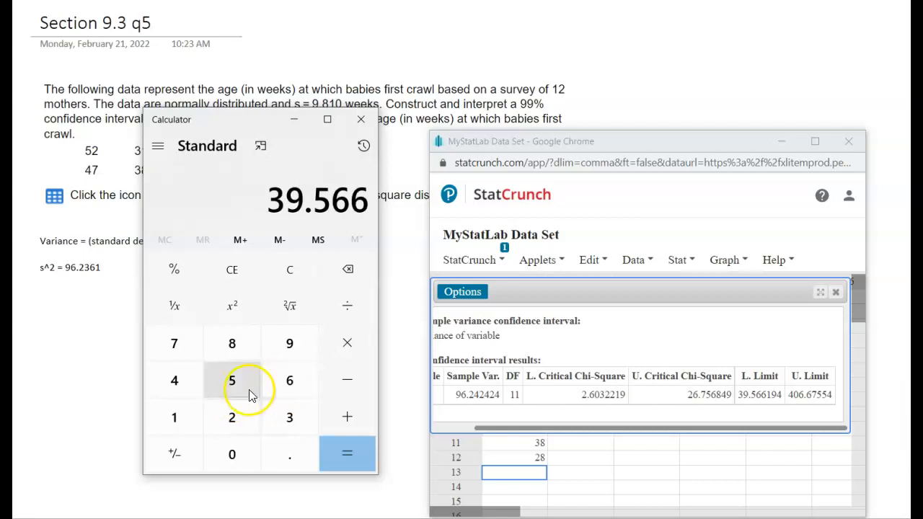
{"action": "left_click", "coordinate": [170, 417]}
{"action": "left_click", "coordinate": [285, 358]}
{"action": "left_click", "coordinate": [178, 380]}
{"action": "left_click", "coordinate": [290, 310]}
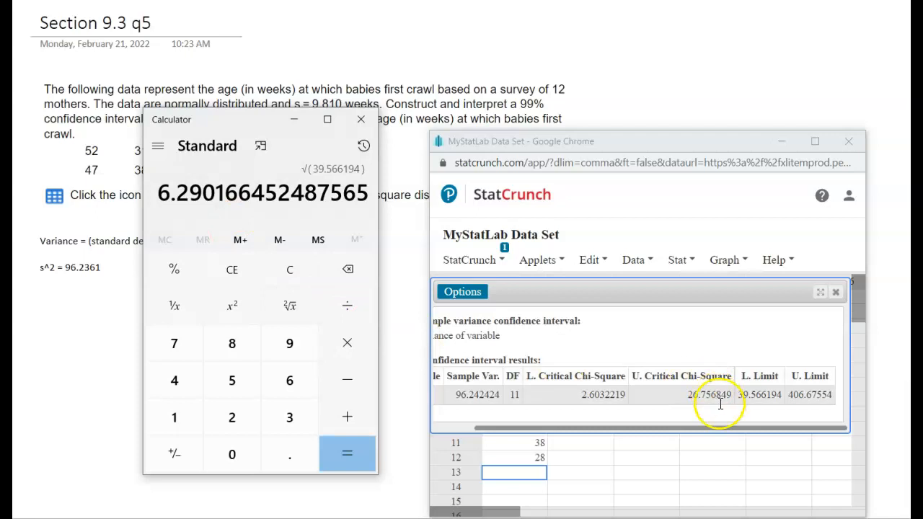
{"action": "left_click", "coordinate": [801, 389]}
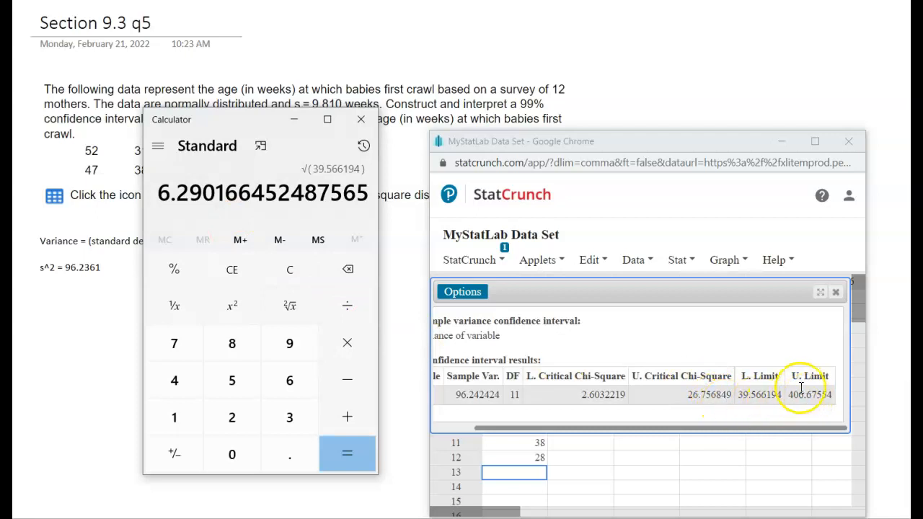